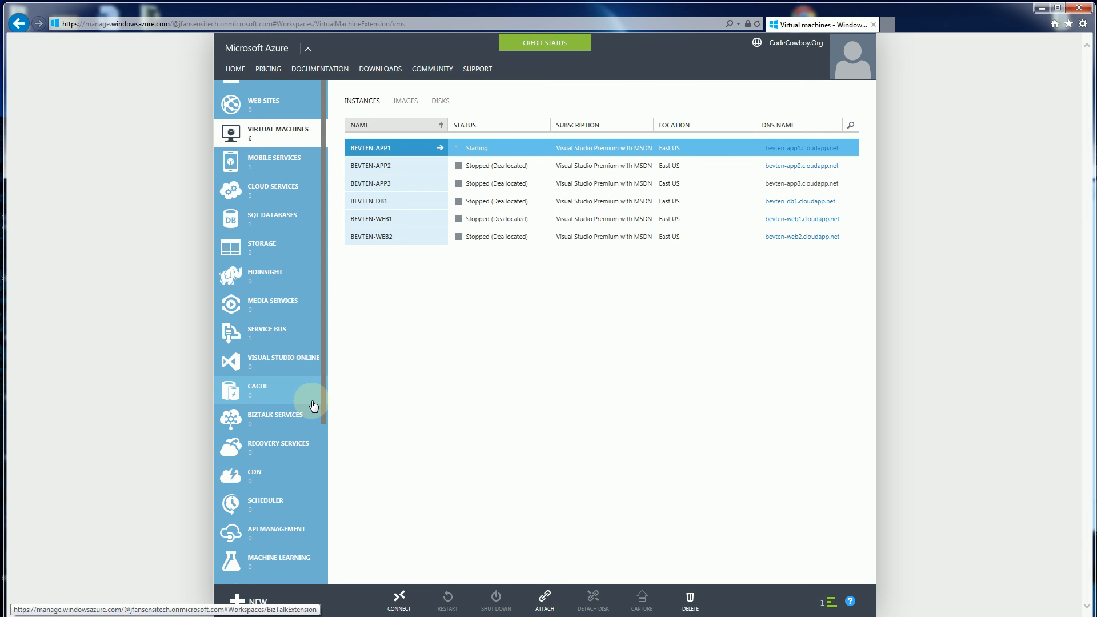
Open the virtual networks list and select VNETWORK-BEVTEN to check its location.
drag(324, 376, 324, 472)
click(282, 462)
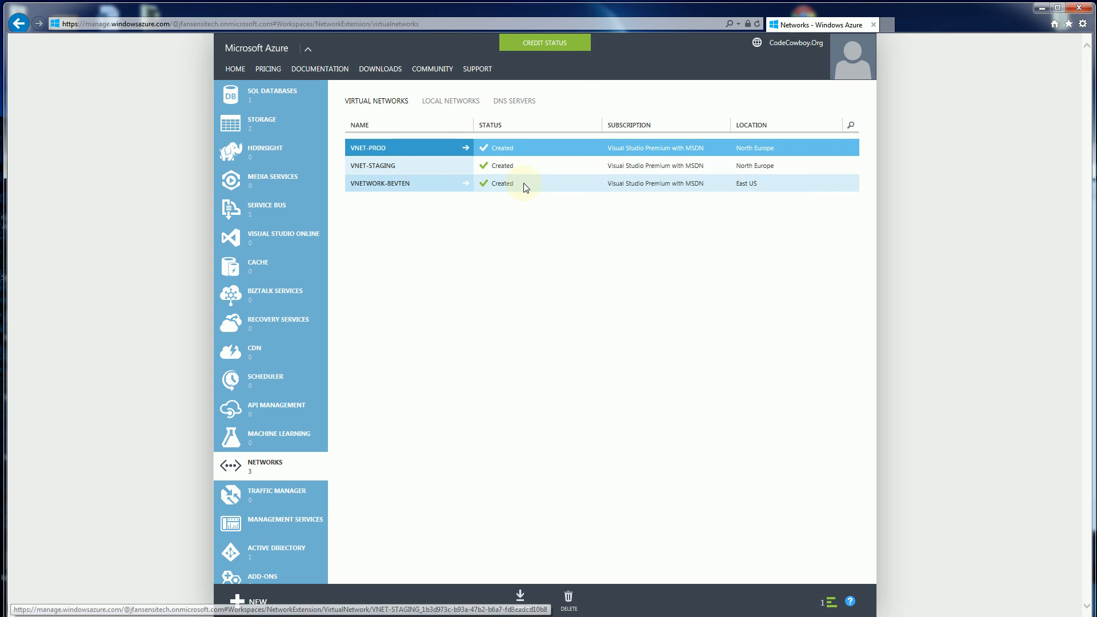
click(399, 189)
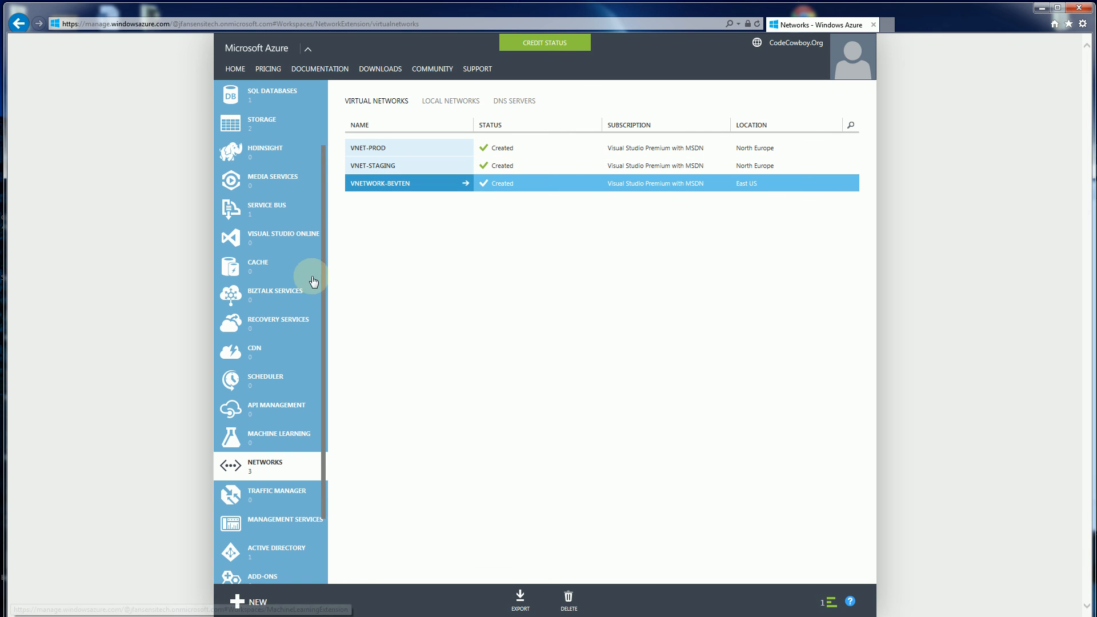
Delete the virtual machine BEVTEN-APP3 while keeping its attached disks.
scroll(323, 172, up, 3)
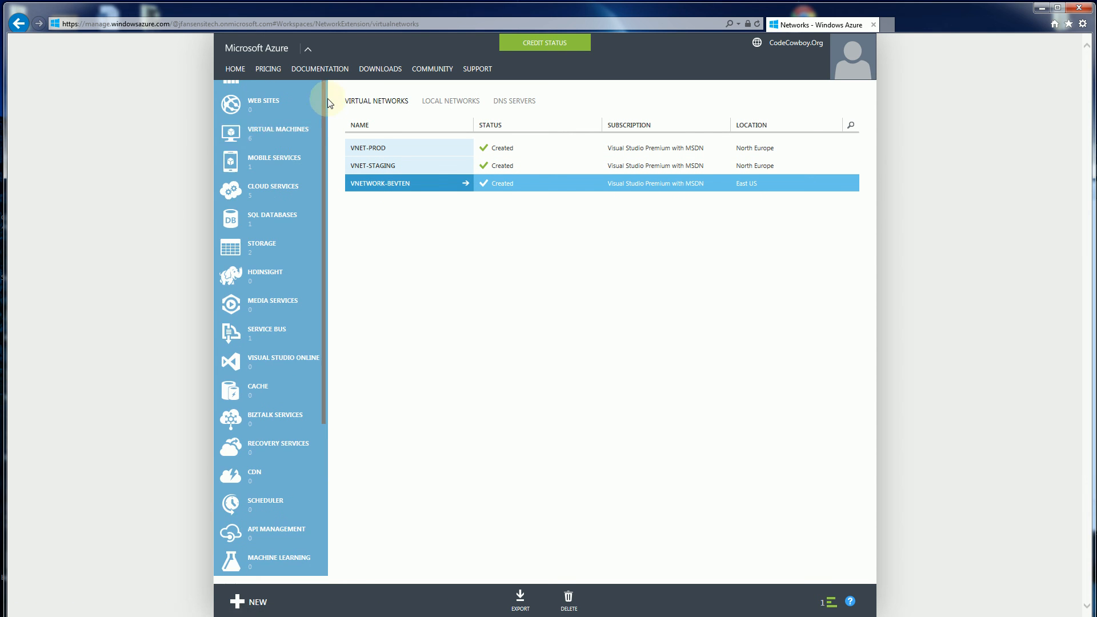
click(280, 138)
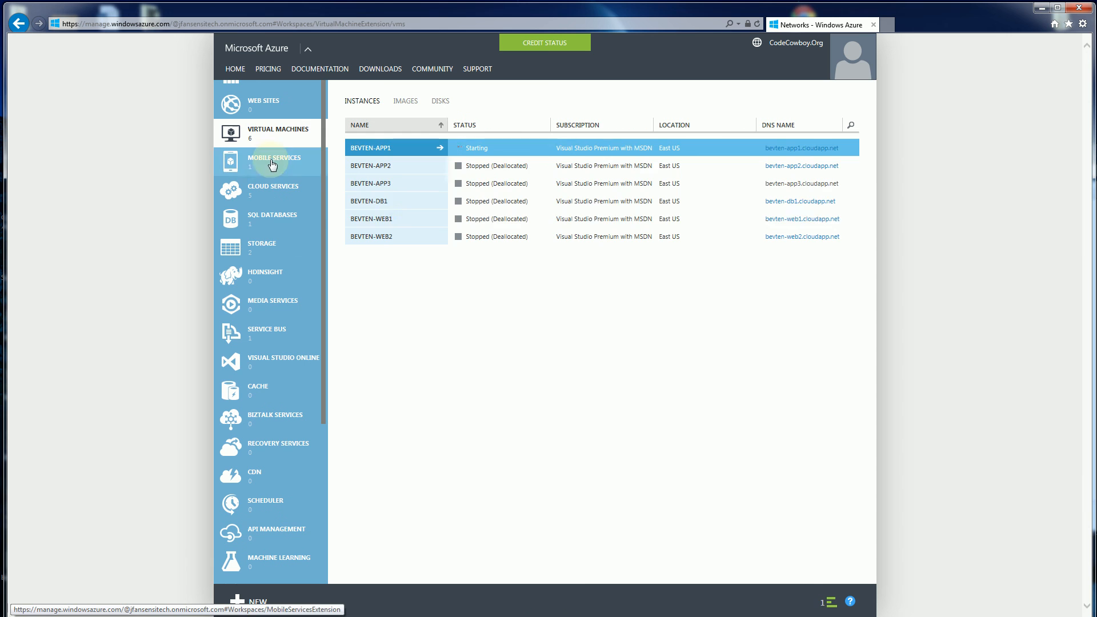
click(623, 184)
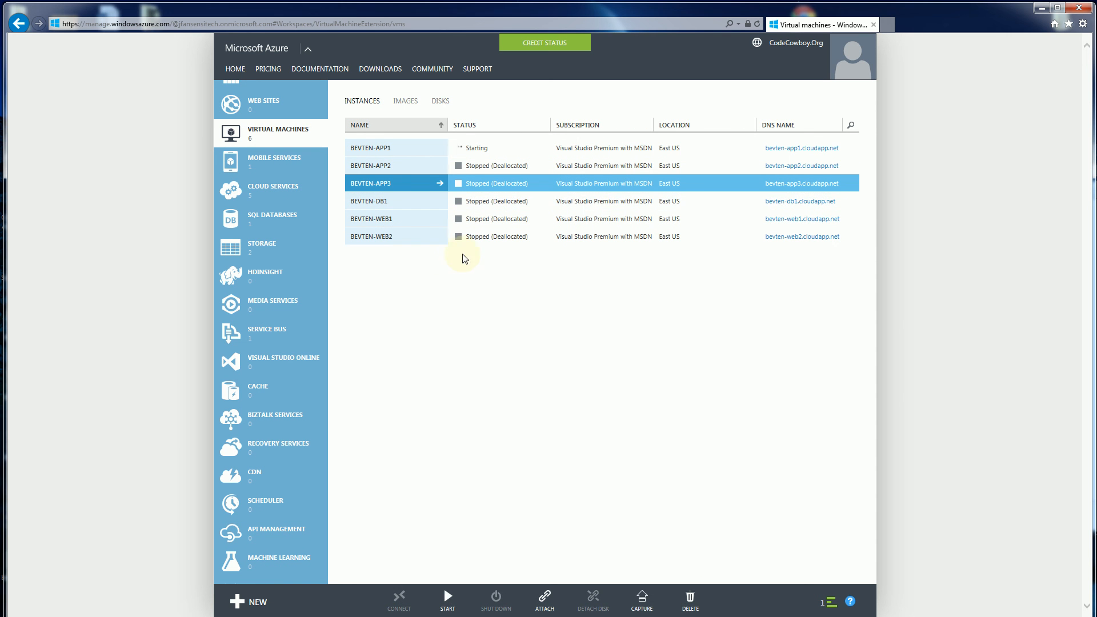
click(509, 184)
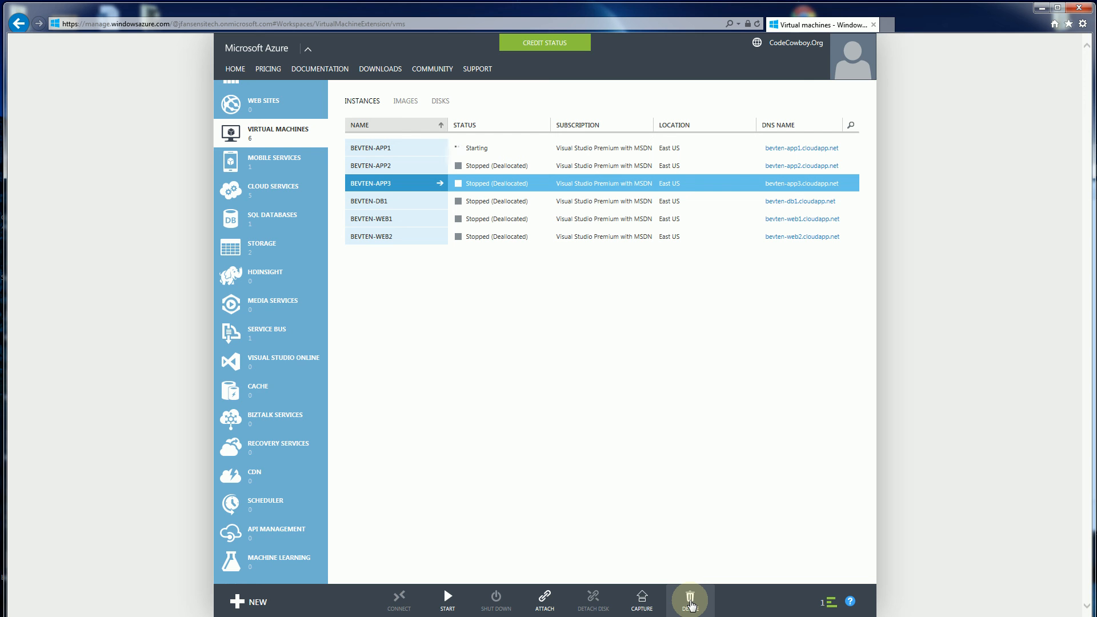
click(691, 602)
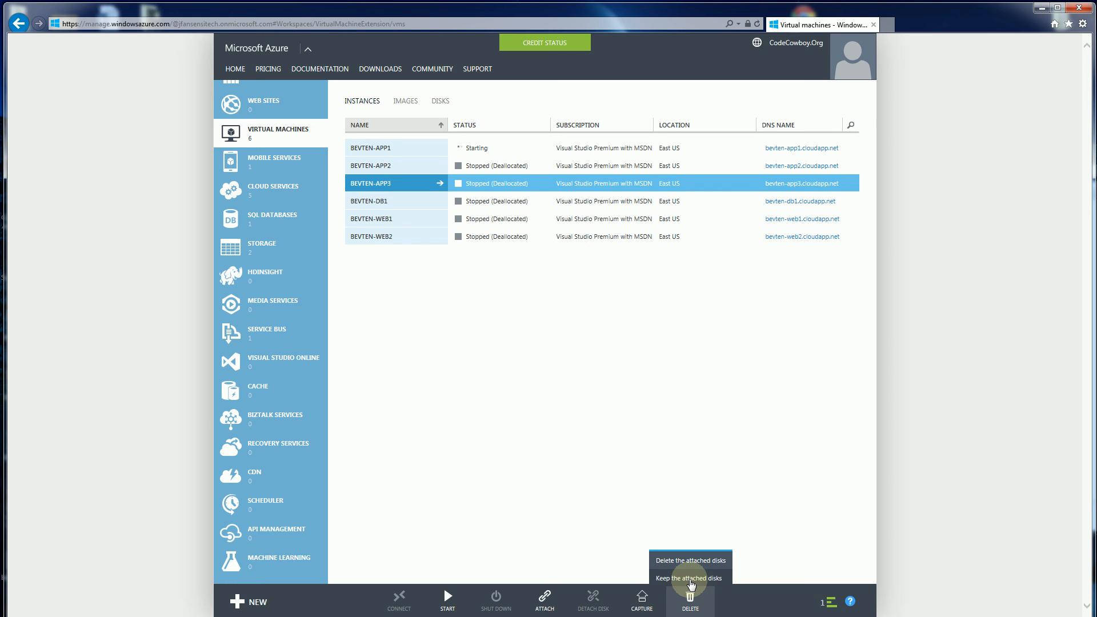
click(691, 579)
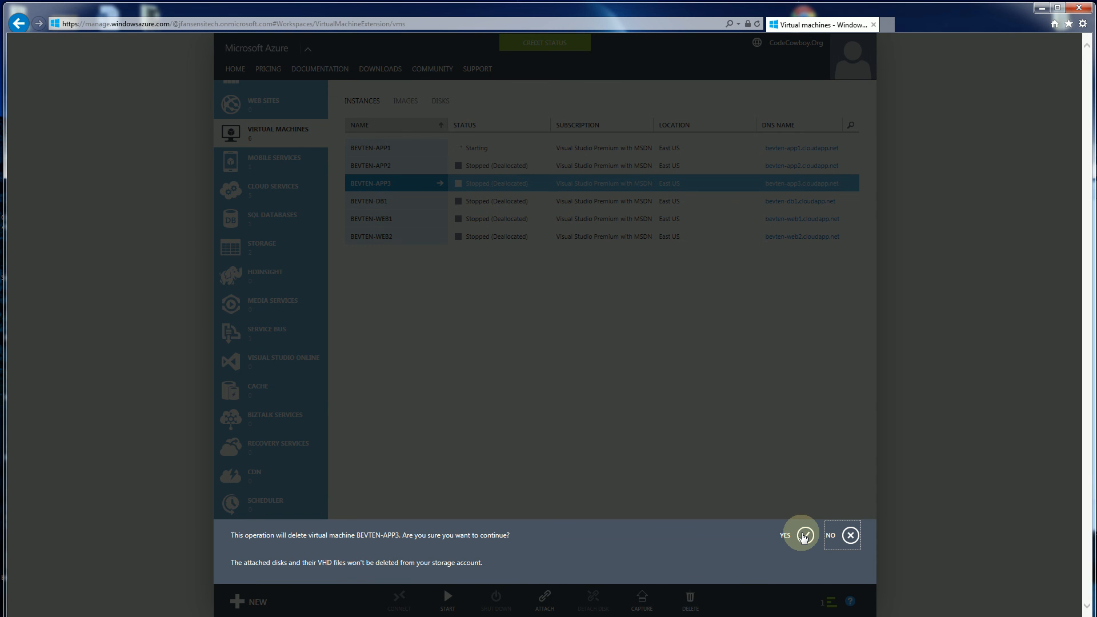
click(803, 536)
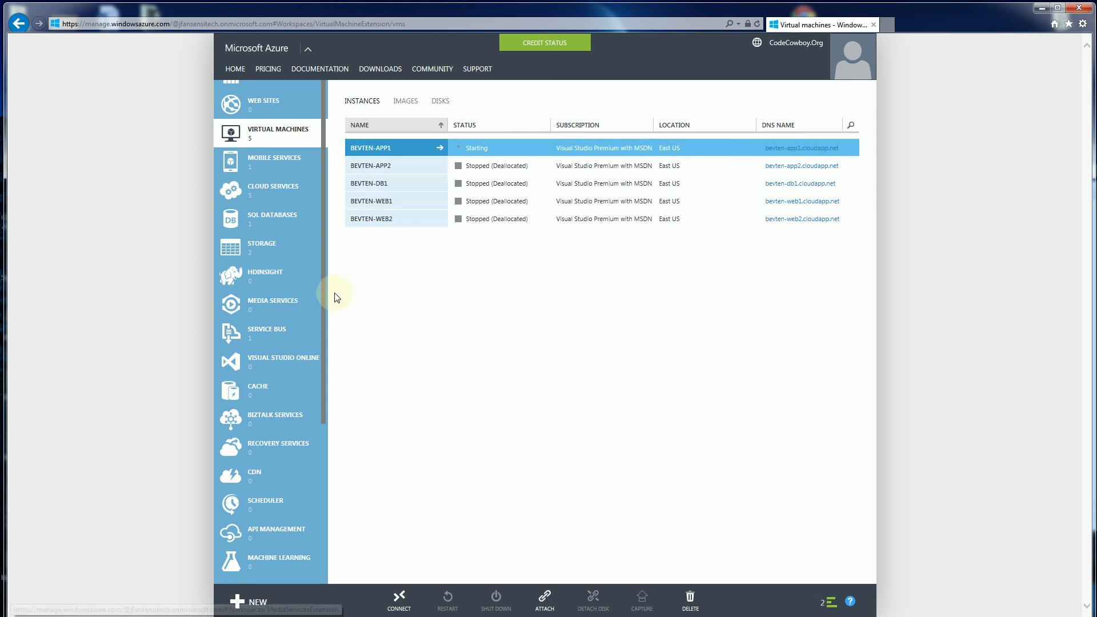
Look through the cloud services list for the service belonging to the deleted BEVTEN-APP3 machine.
click(280, 191)
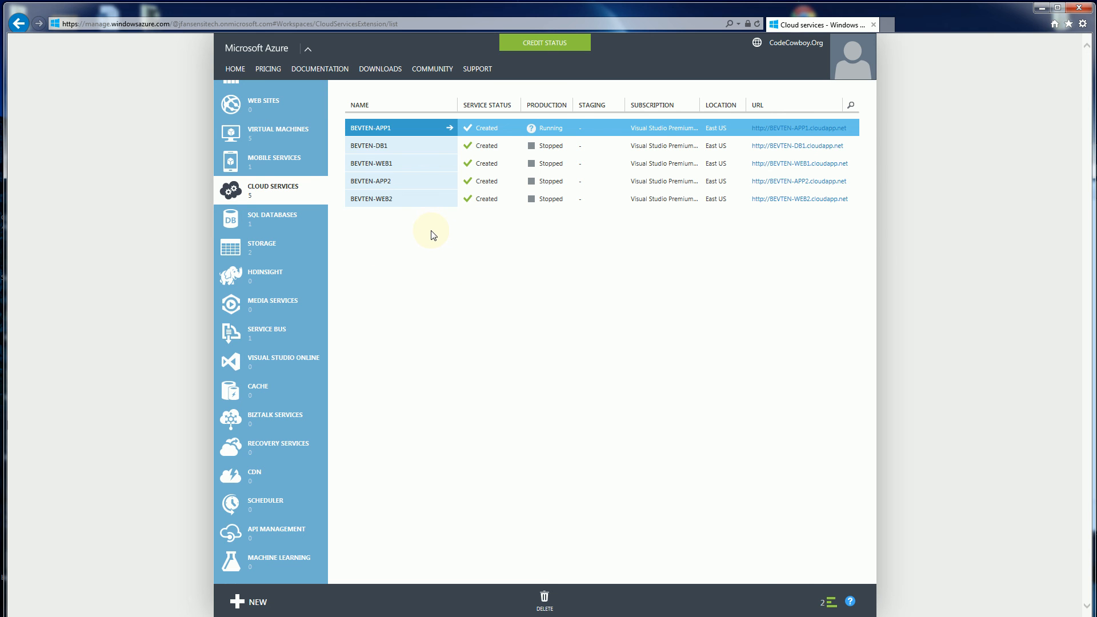
right_click(443, 253)
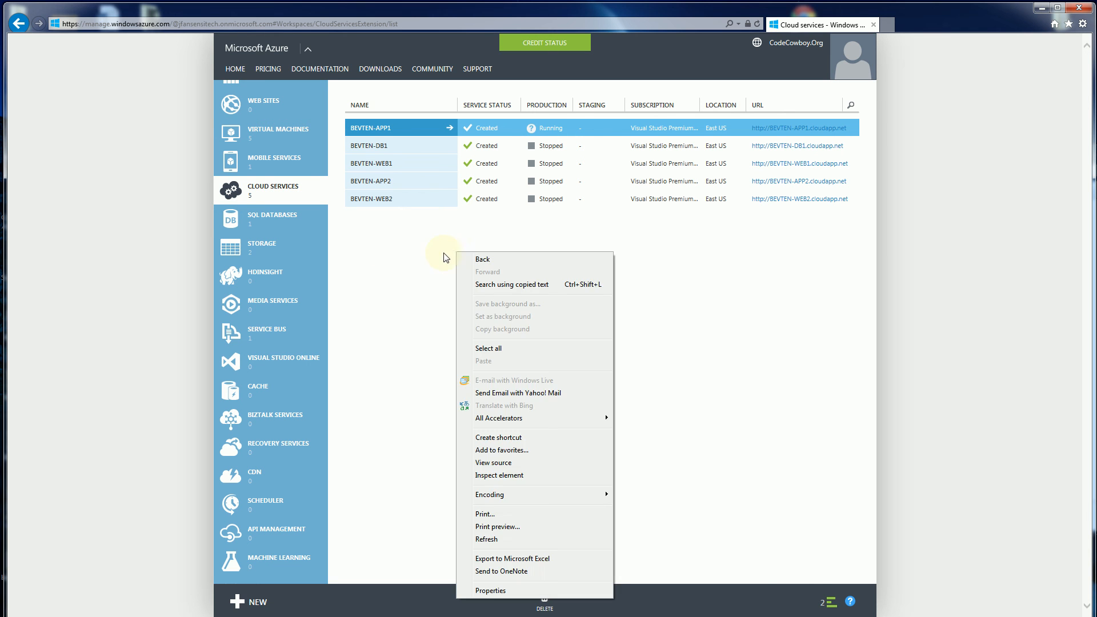
click(389, 307)
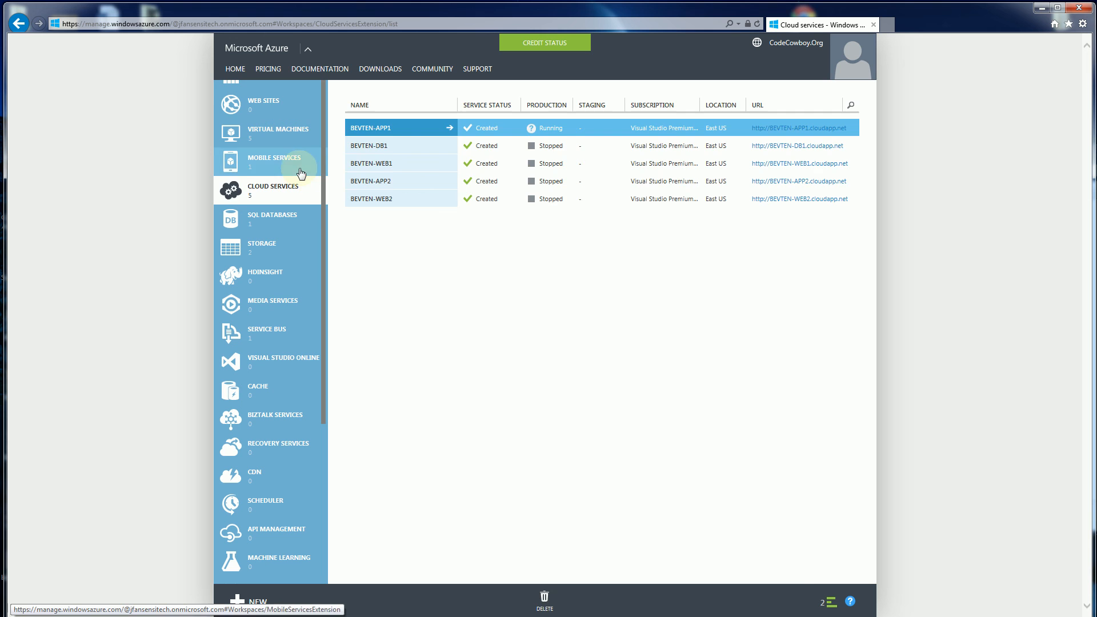
click(279, 163)
click(297, 203)
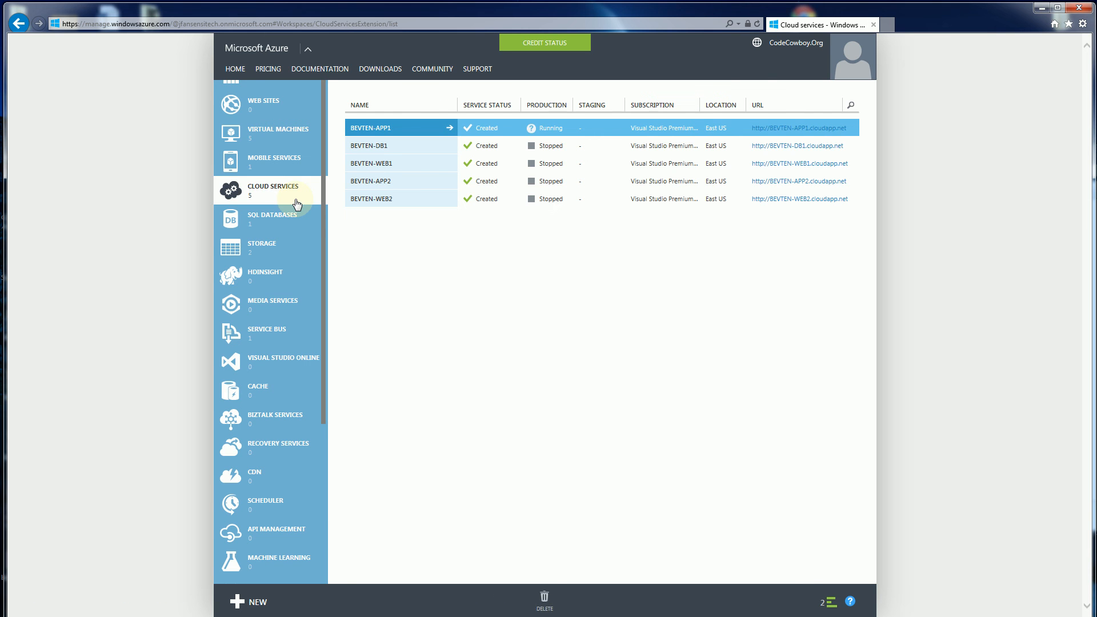
click(285, 229)
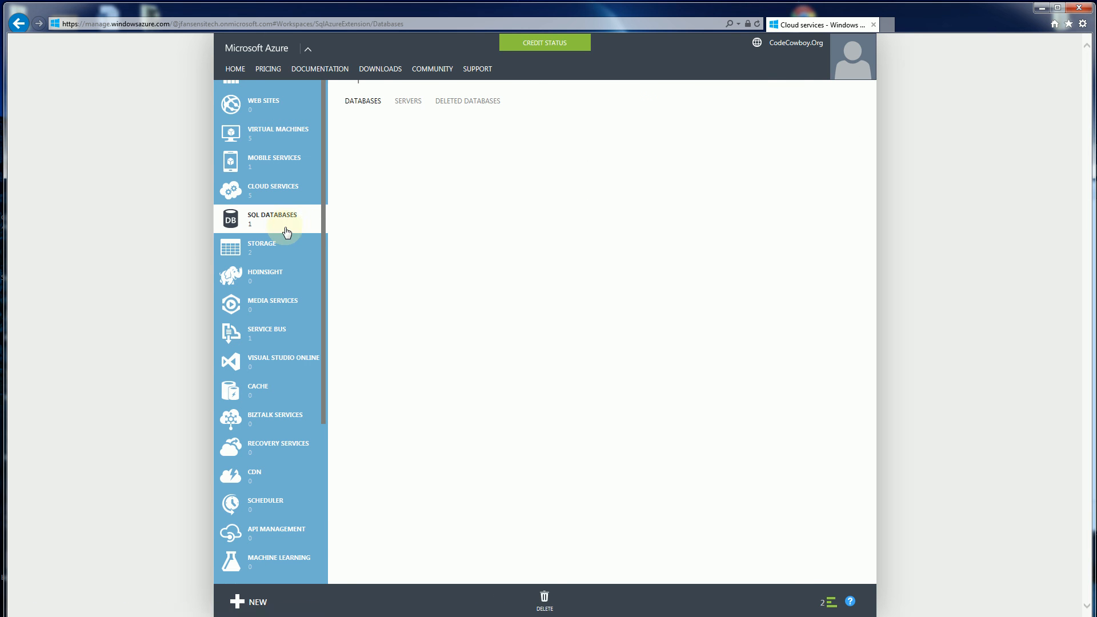
click(285, 262)
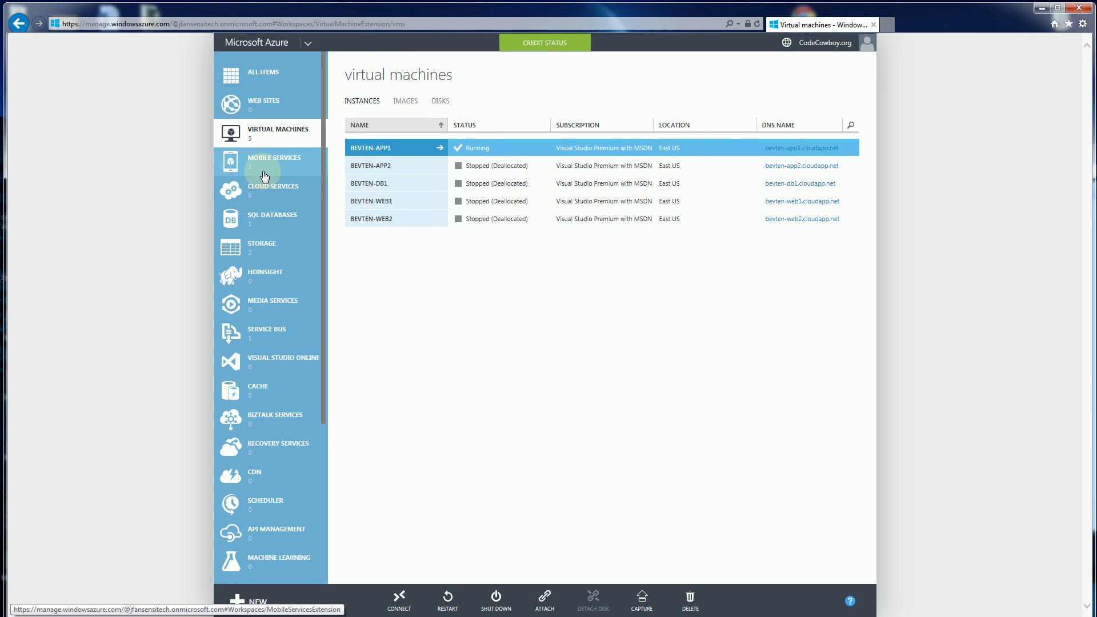
Delete the leftover cloud service BEVTEN-APP3 and confirm the deletion.
click(271, 198)
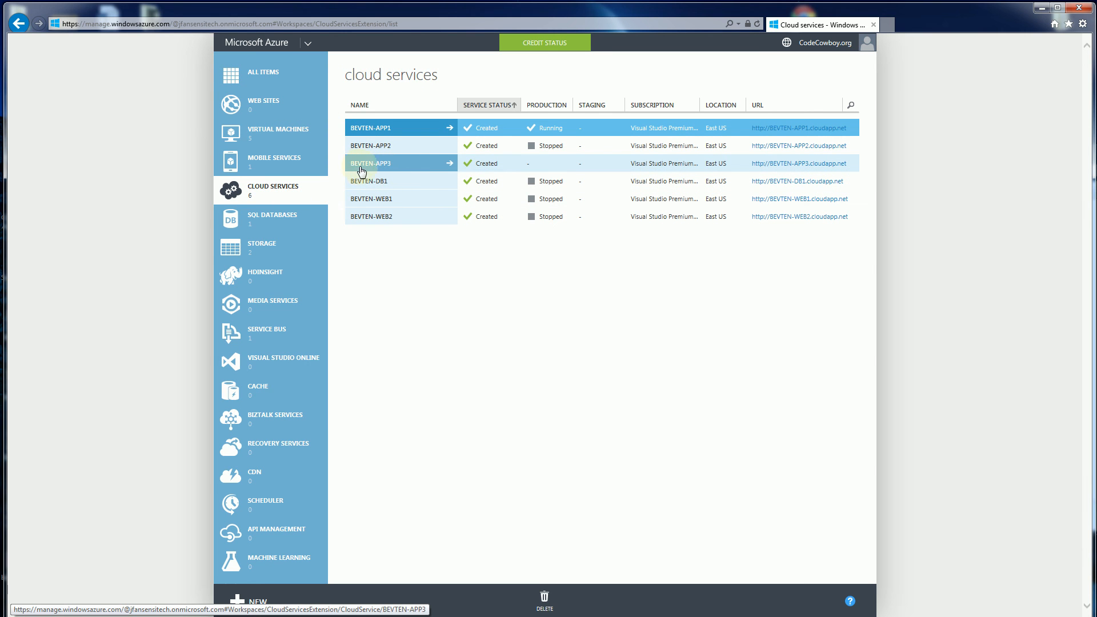
click(564, 164)
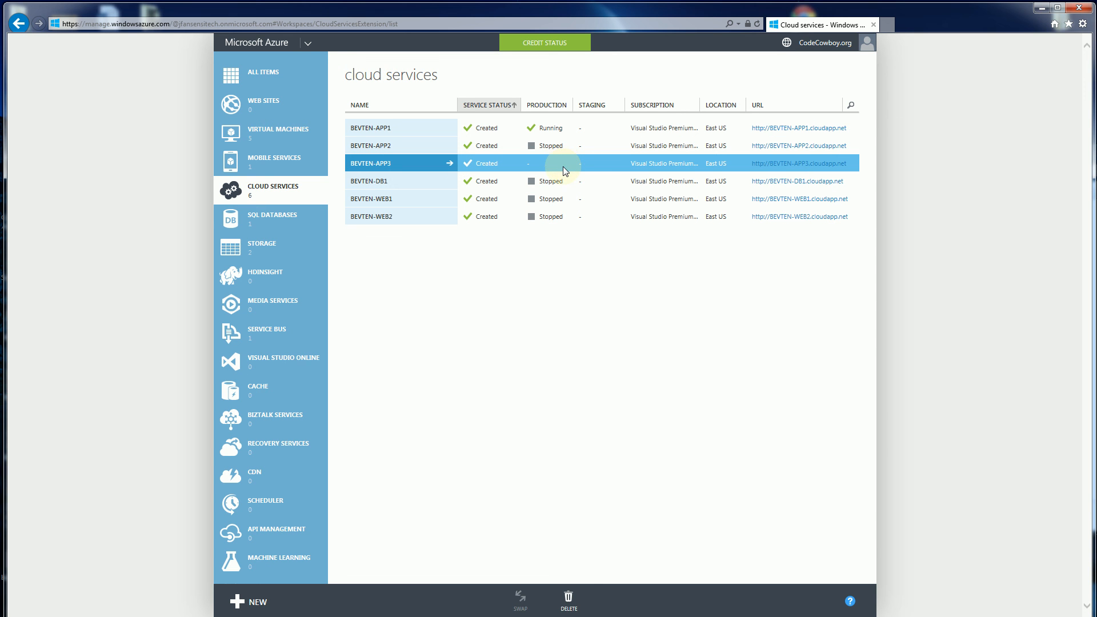
click(569, 599)
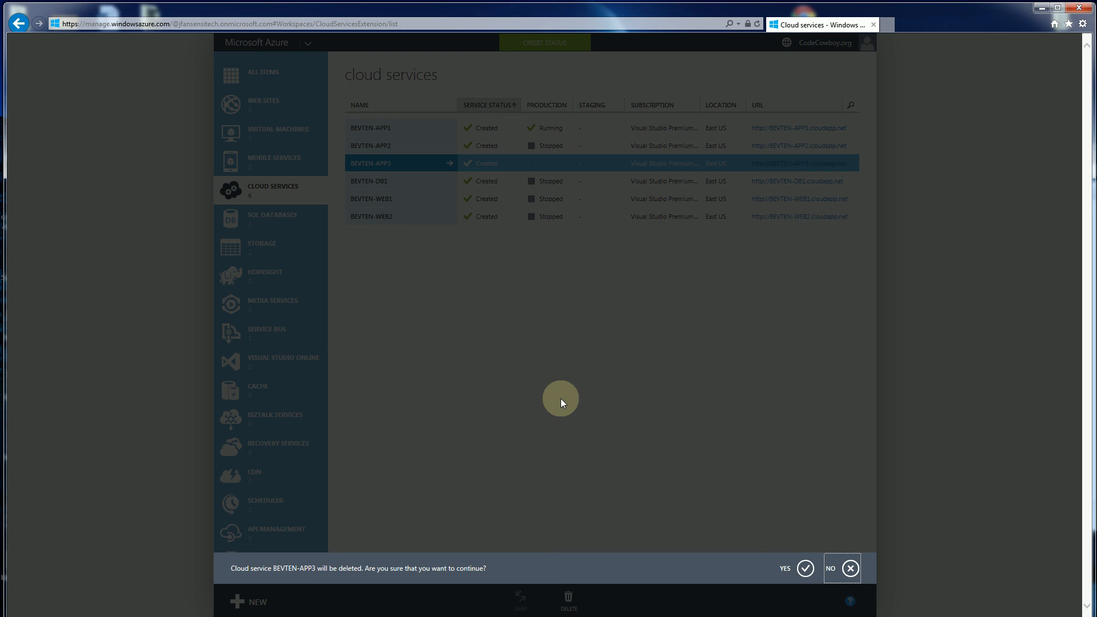
click(791, 571)
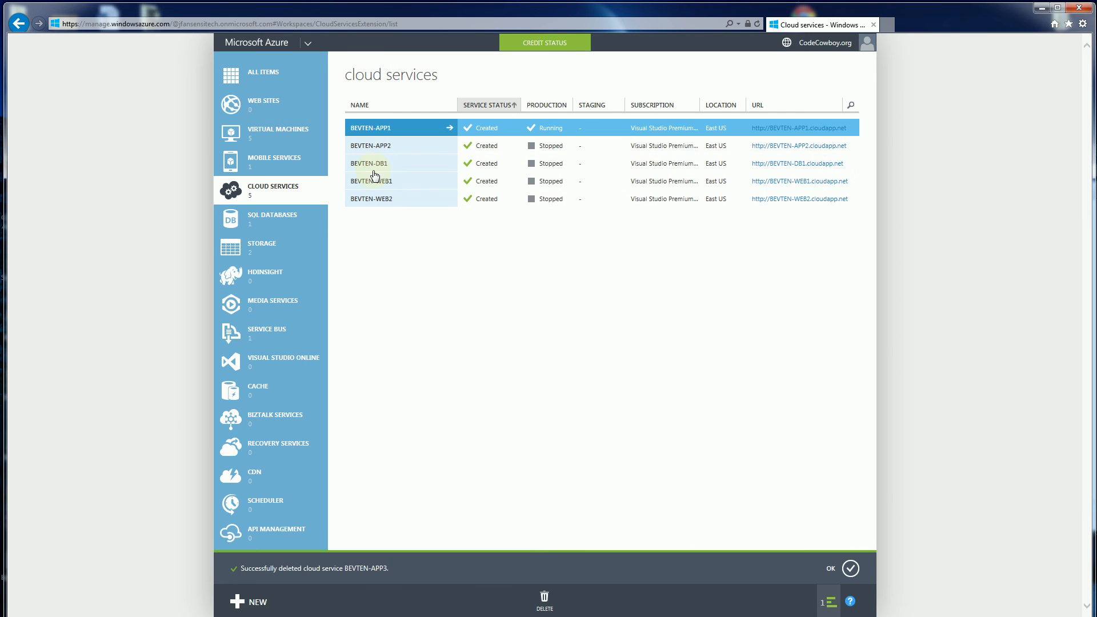
click(280, 131)
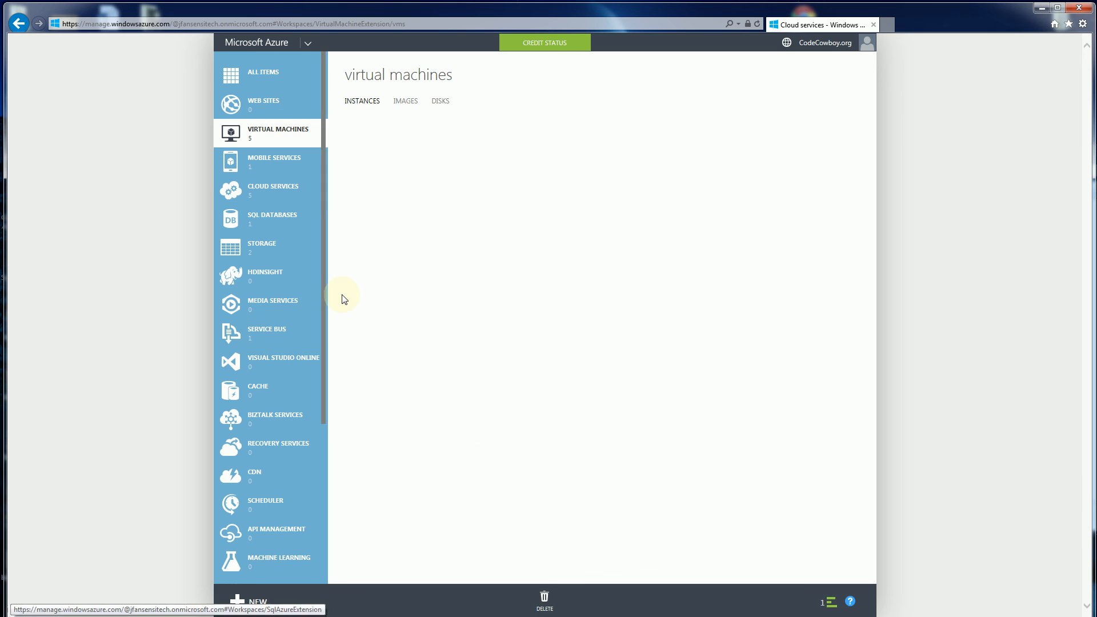
click(251, 602)
click(417, 400)
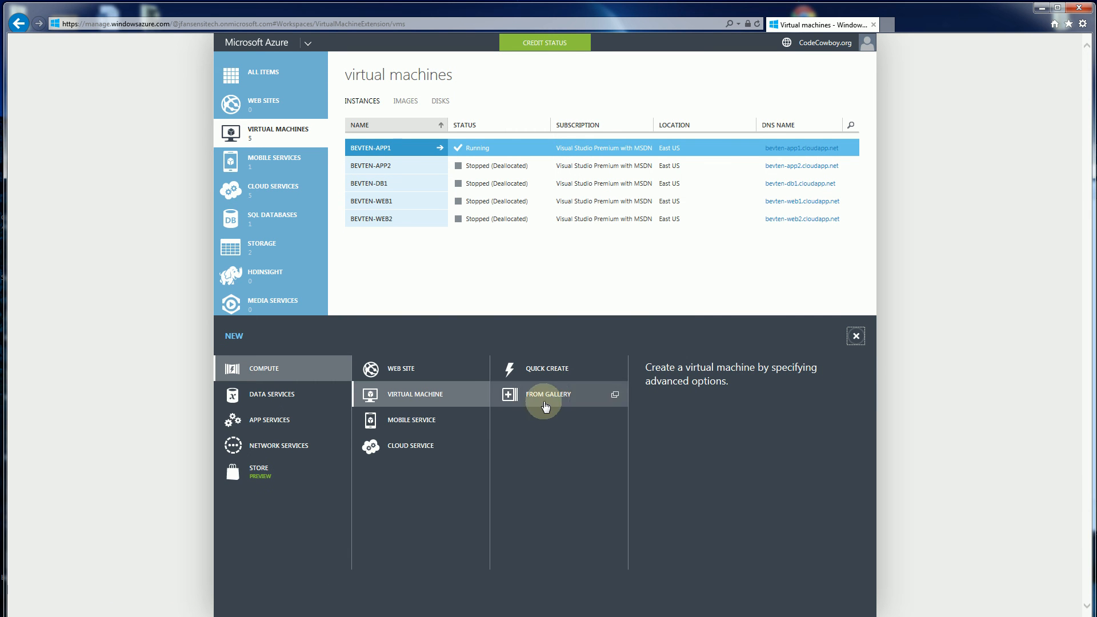
click(549, 396)
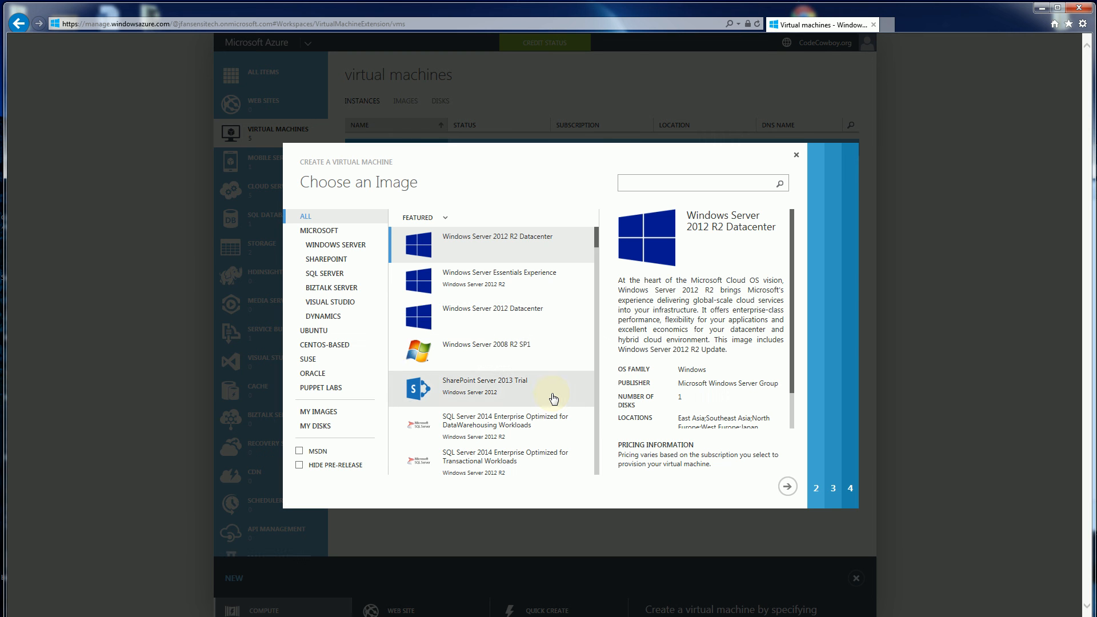
click(318, 429)
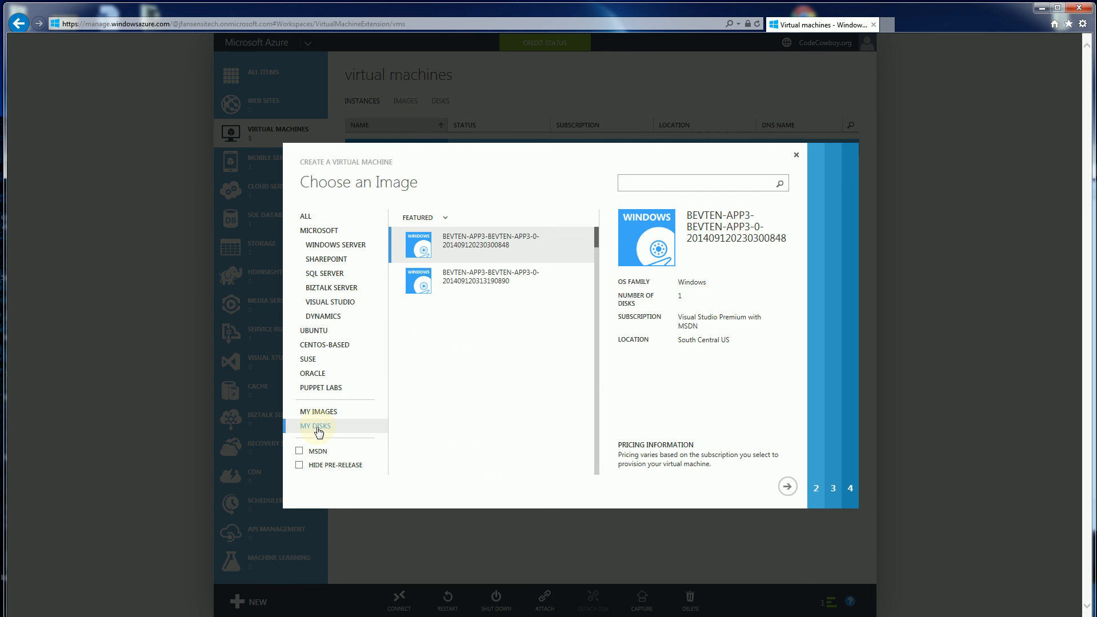
click(520, 290)
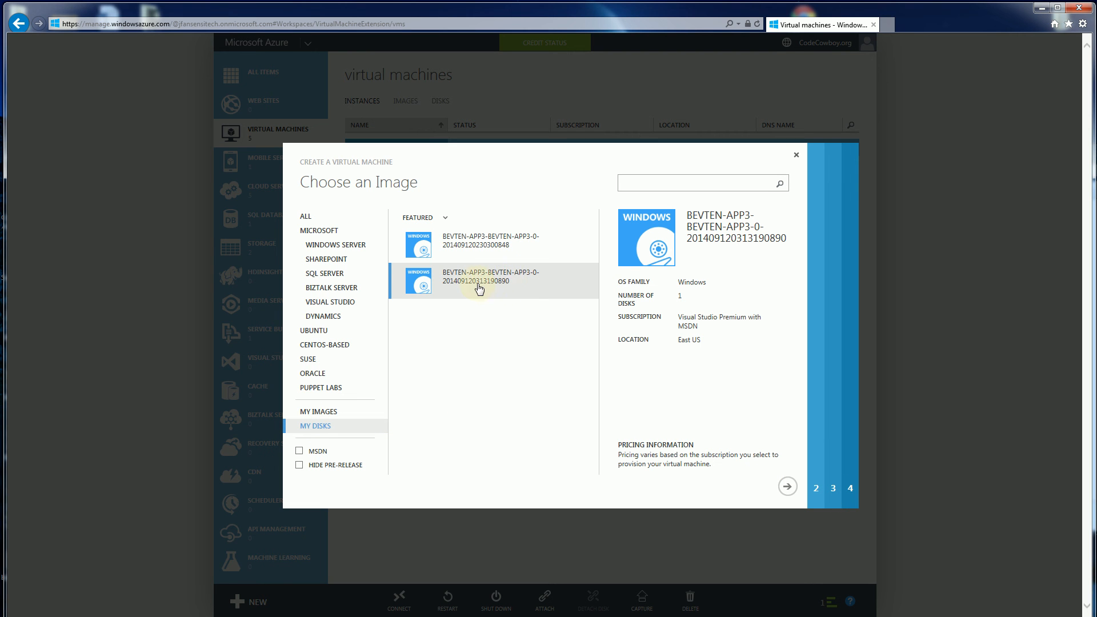
click(787, 486)
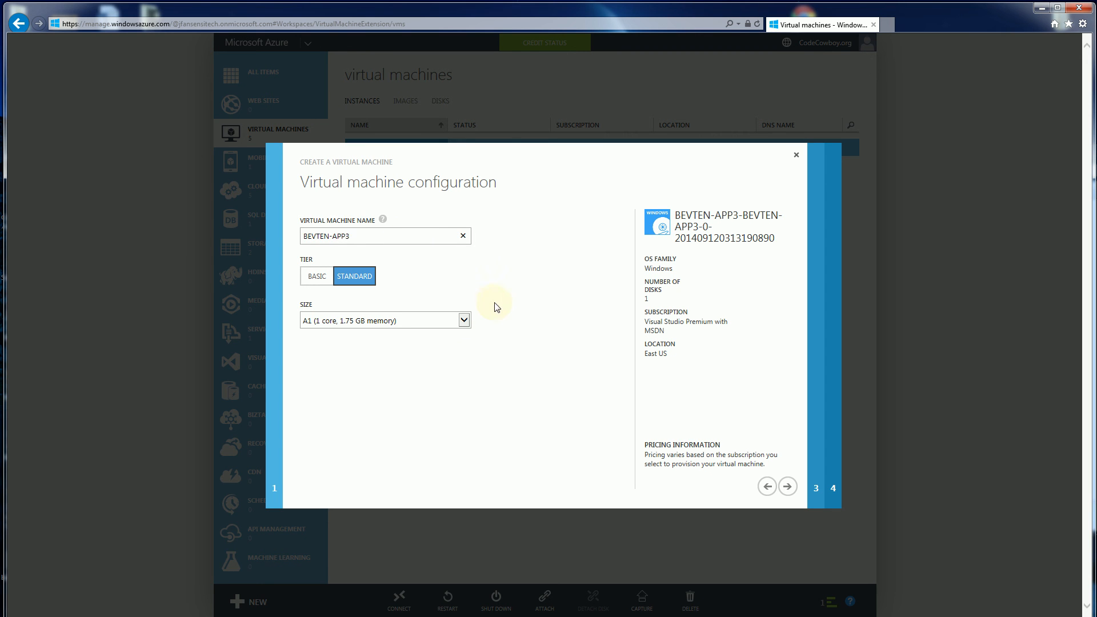
Set the new virtual machine's size to A2 (2 cores, 3.5 GB memory) and continue to the cloud service settings.
click(464, 320)
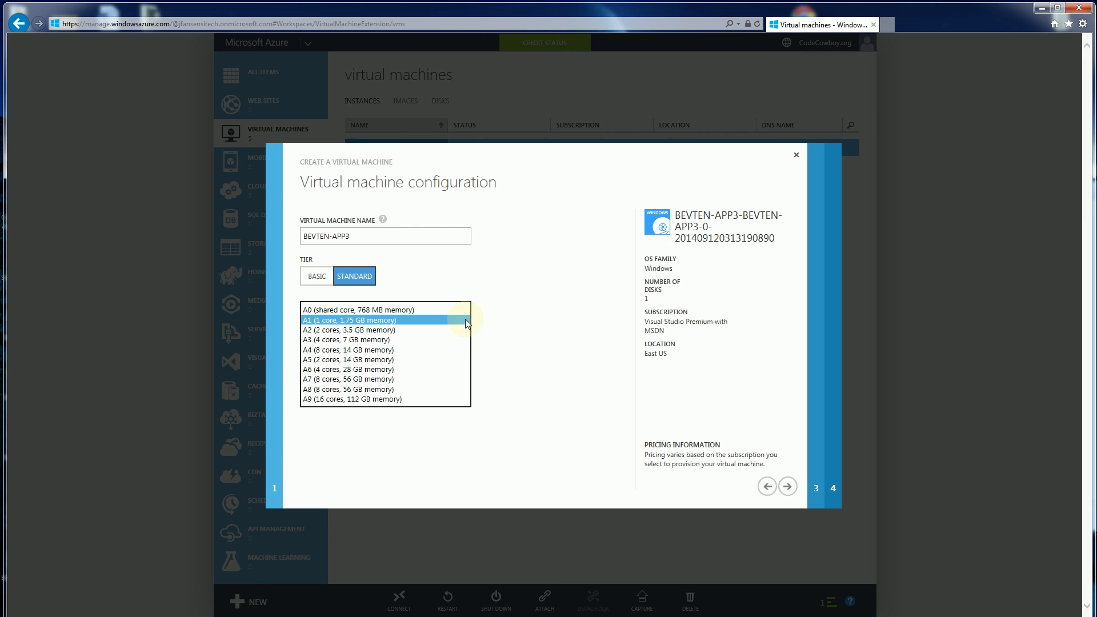
click(416, 333)
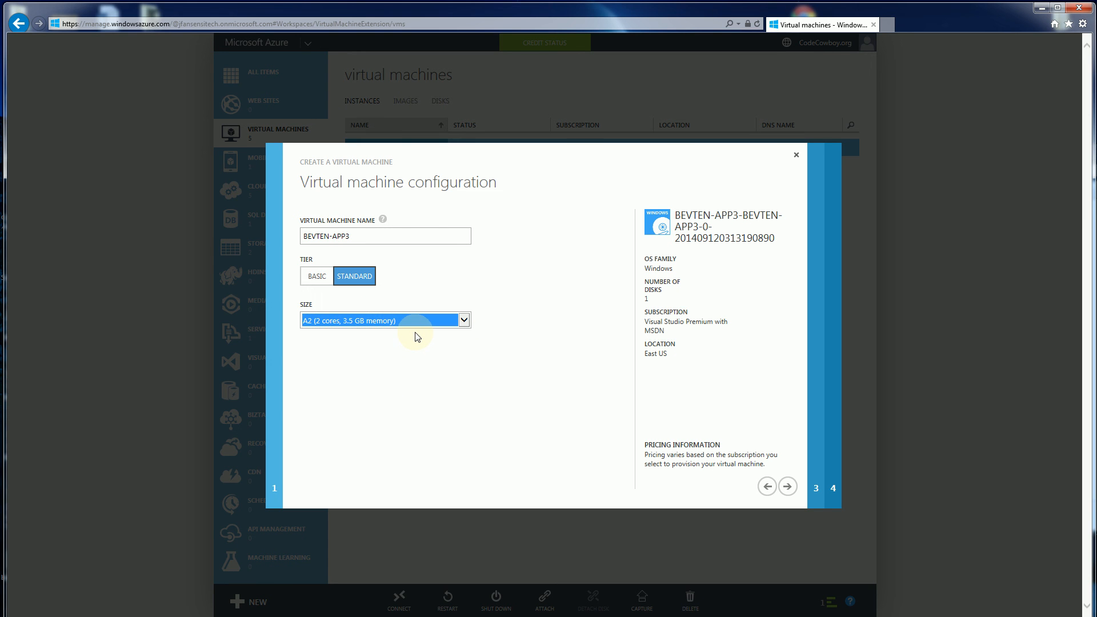
click(464, 321)
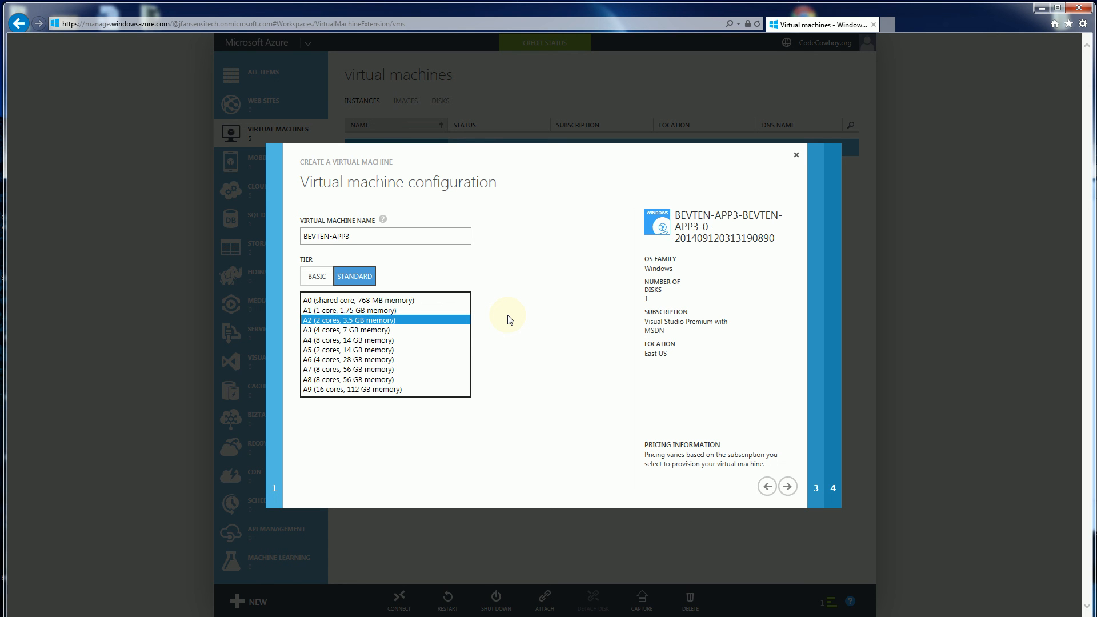
click(400, 320)
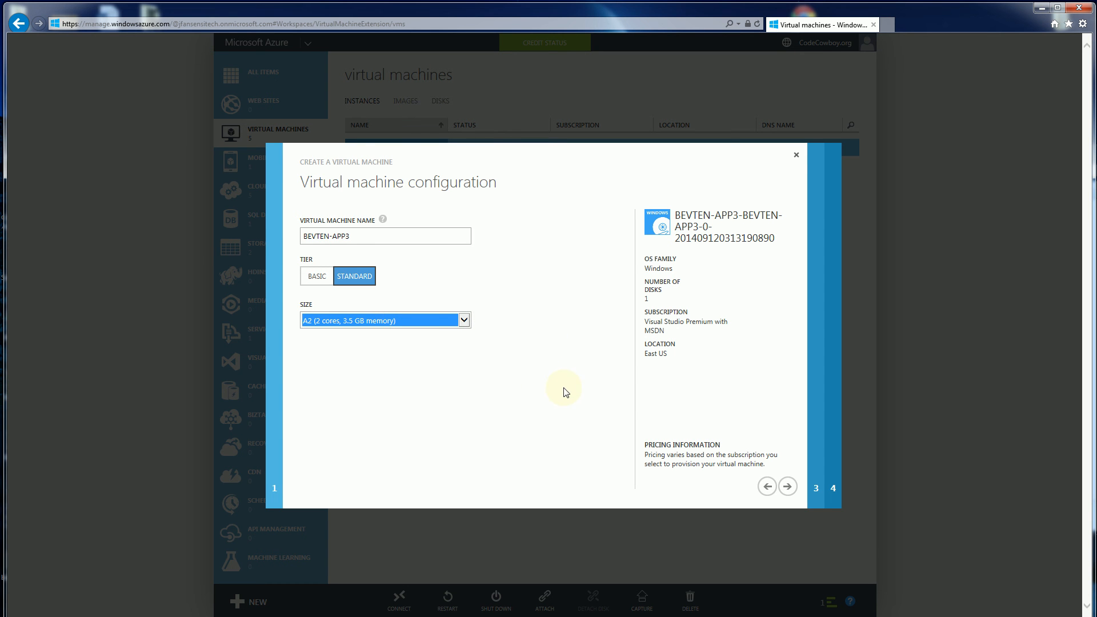
click(788, 487)
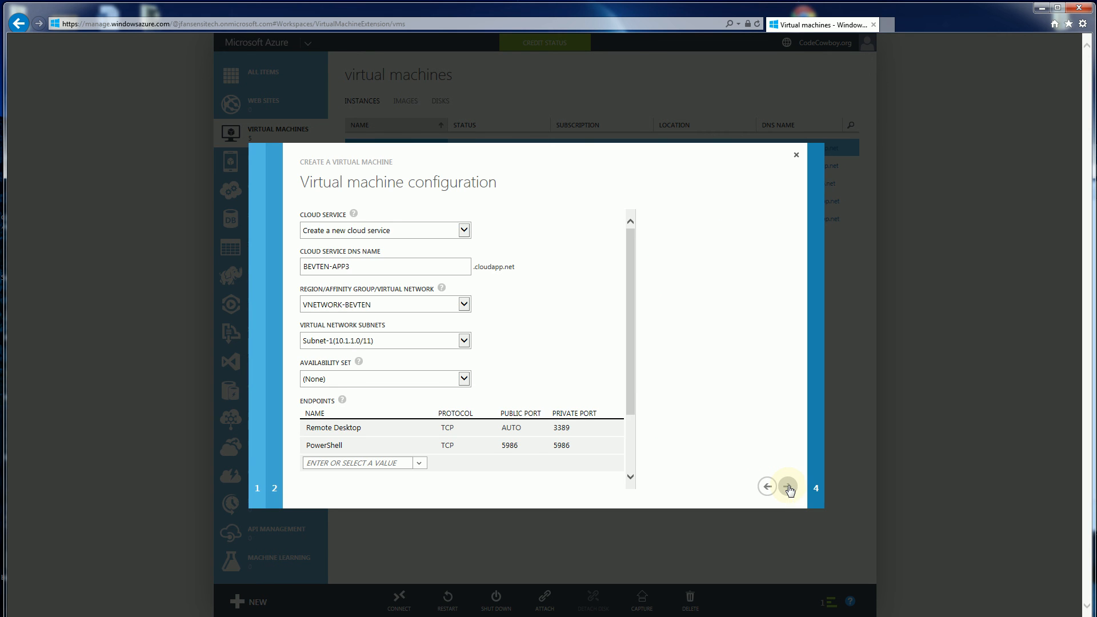
Choose VNETWORK-BEVTEN as the virtual network for the new machine.
click(465, 308)
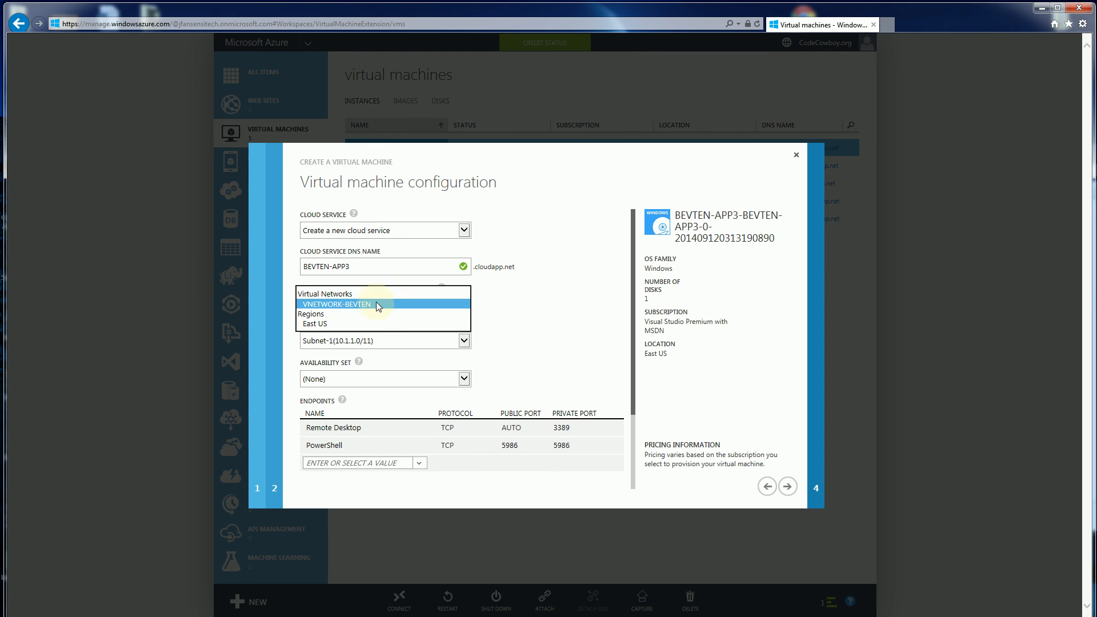
click(338, 305)
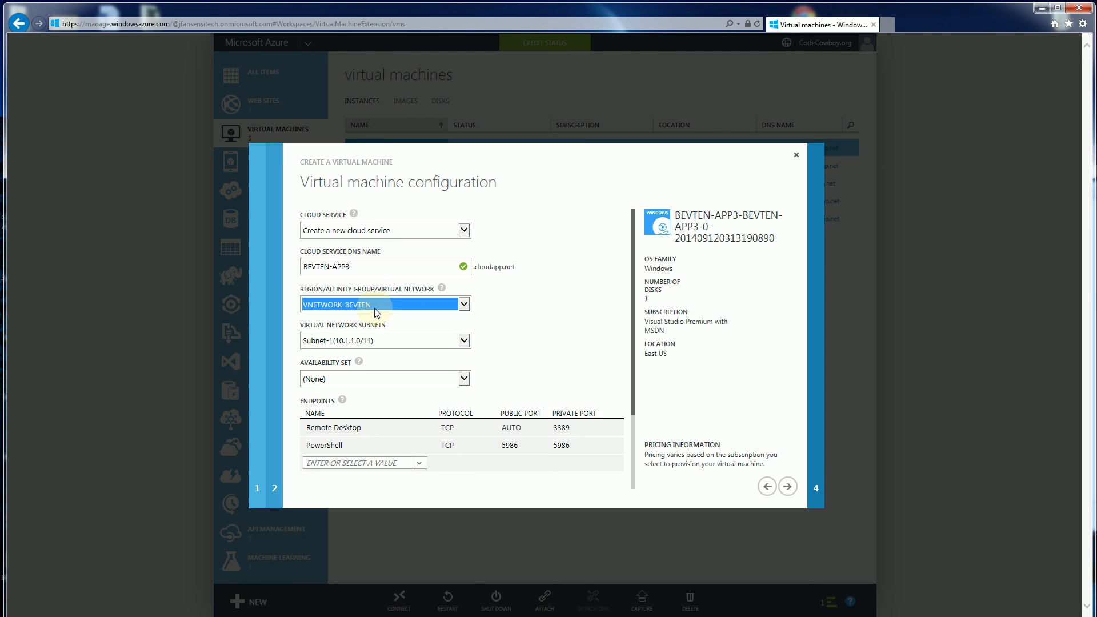
click(541, 320)
Check the available networks and regions against the disk's location, and keep VNETWORK-BEVTEN as the virtual network.
click(467, 304)
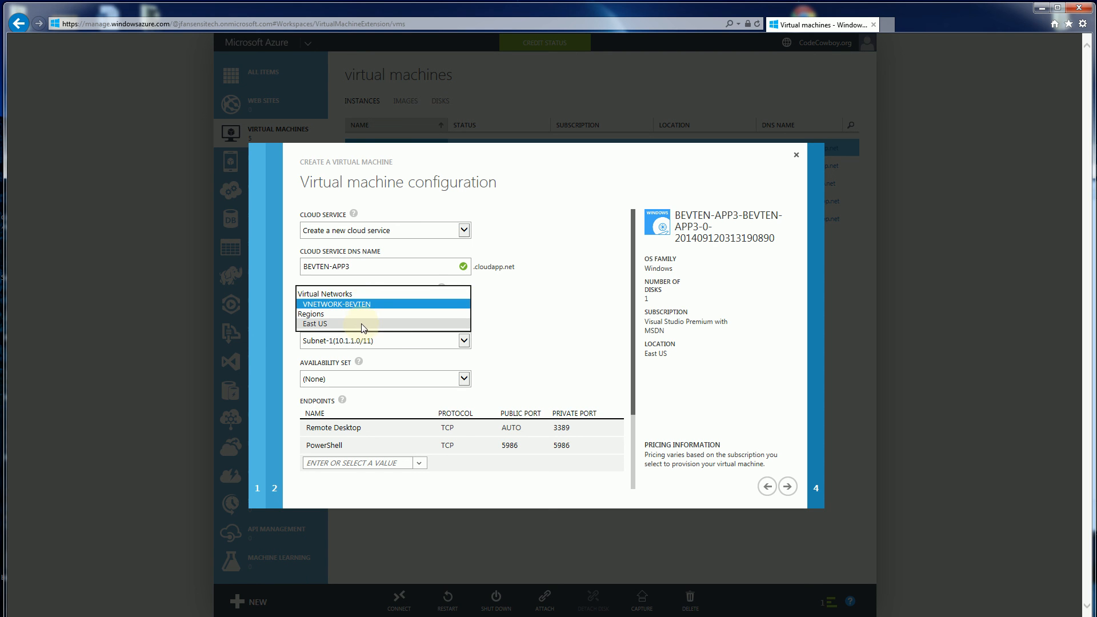
click(659, 358)
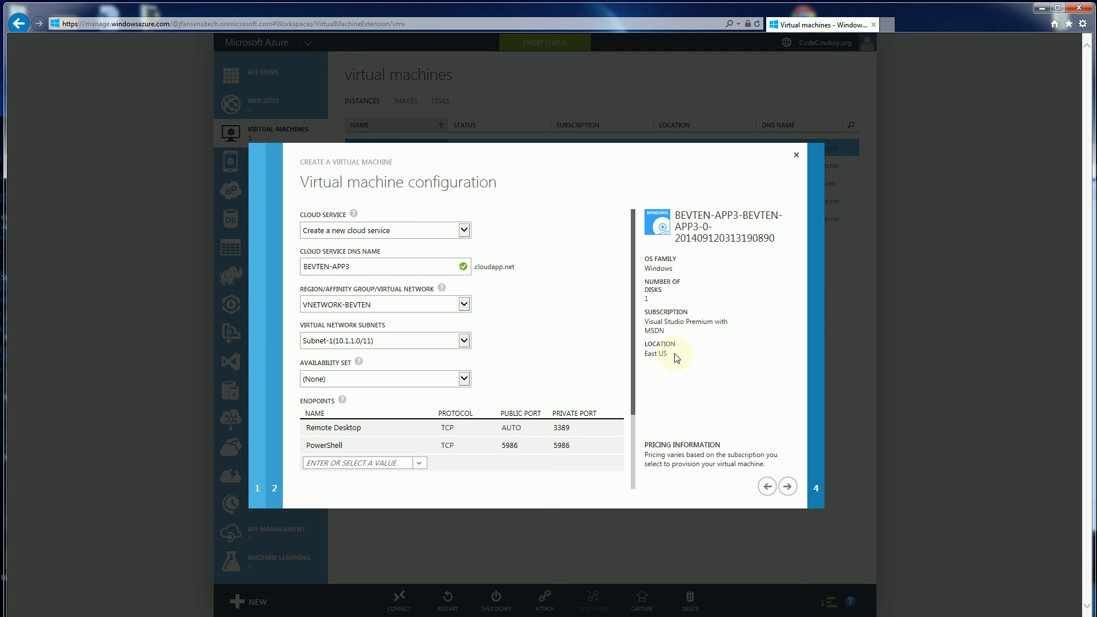
mouse_move(646, 351)
mouse_down()
mouse_move(647, 329)
mouse_move(663, 333)
mouse_move(657, 350)
mouse_up()
click(666, 356)
click(464, 307)
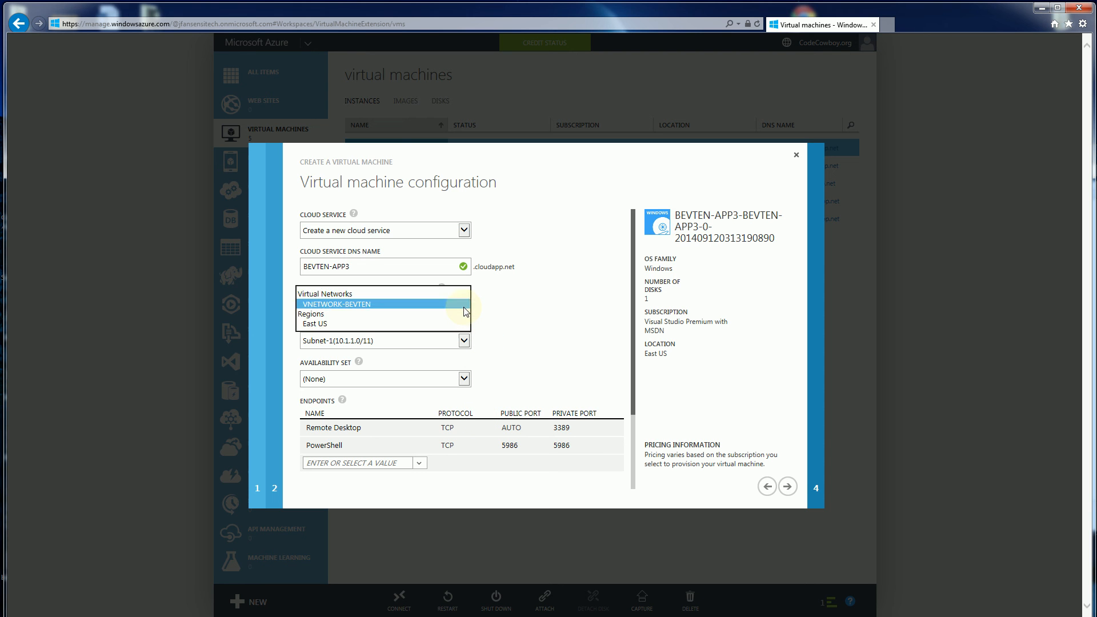
click(335, 306)
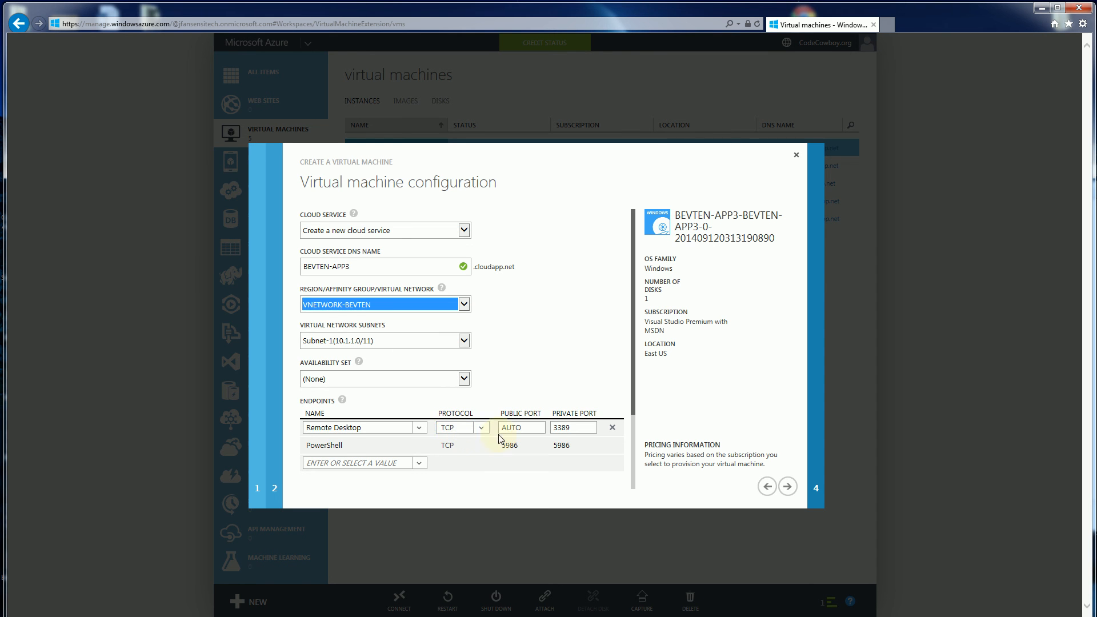
Set the Remote Desktop endpoint's public port to 443 and add an HTTP endpoint to the virtual machine.
click(531, 426)
text(44)
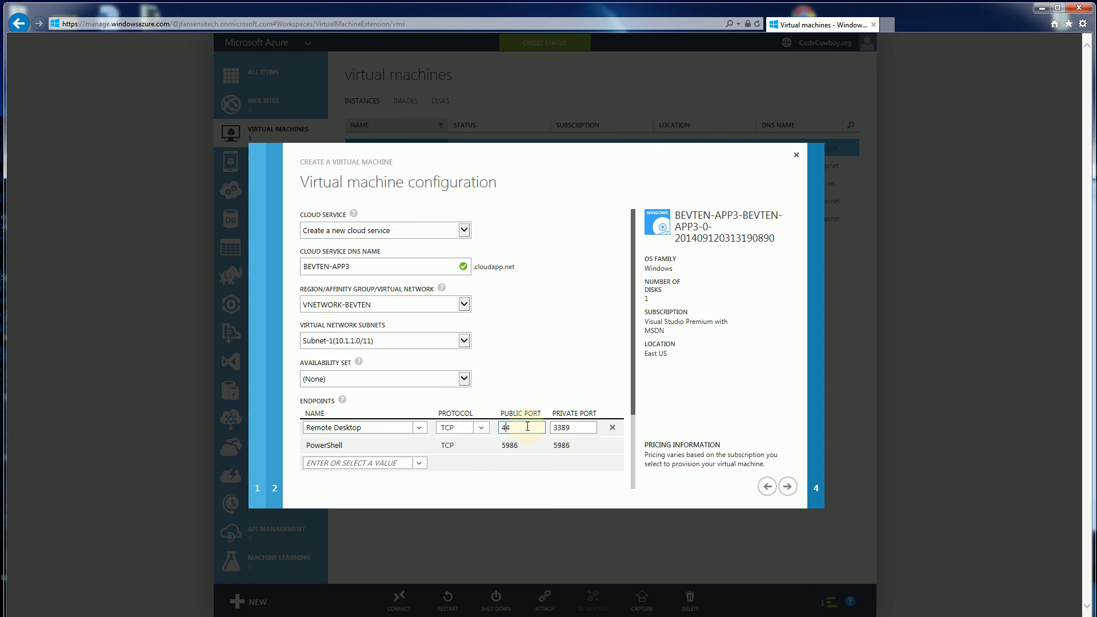
text(3)
click(435, 479)
click(419, 464)
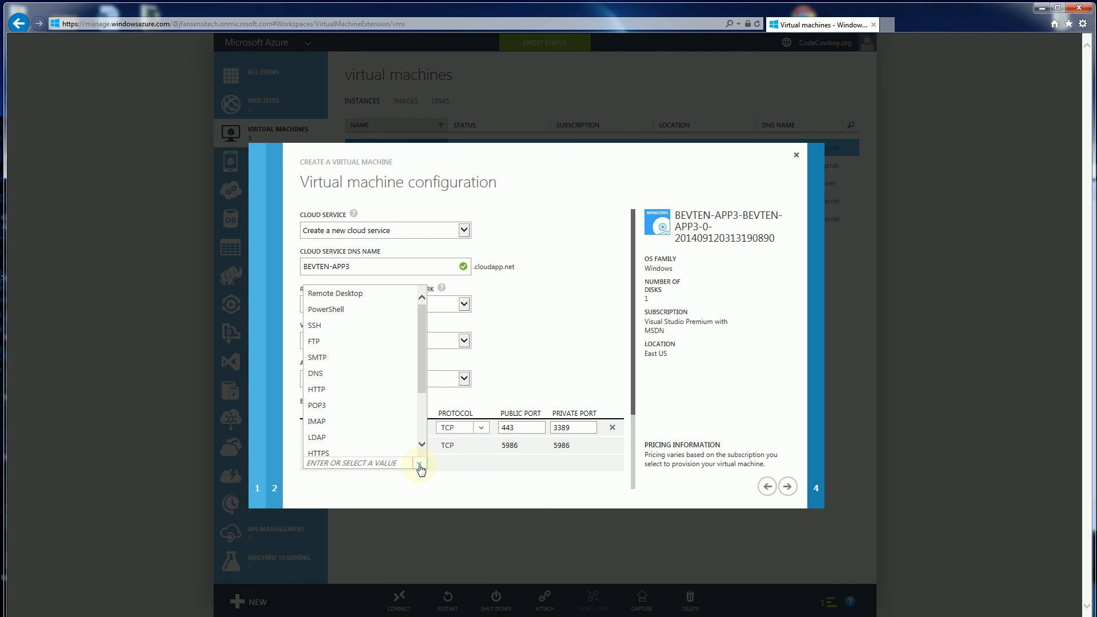
click(361, 390)
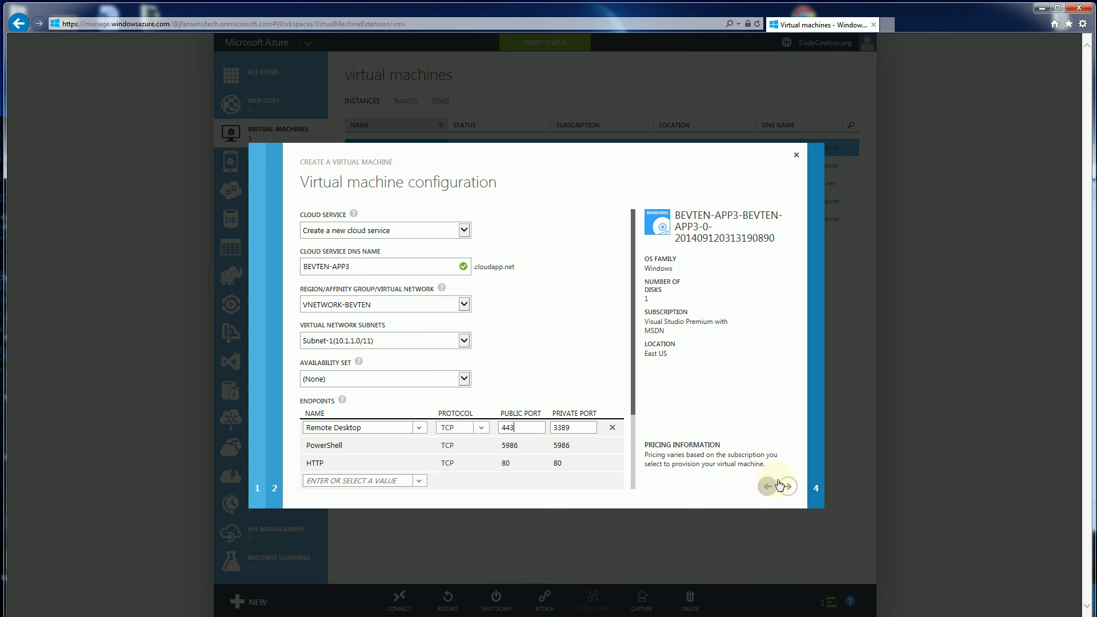
Reselect VNETWORK-BEVTEN as the virtual network and continue to the VM agent and extensions settings.
click(404, 309)
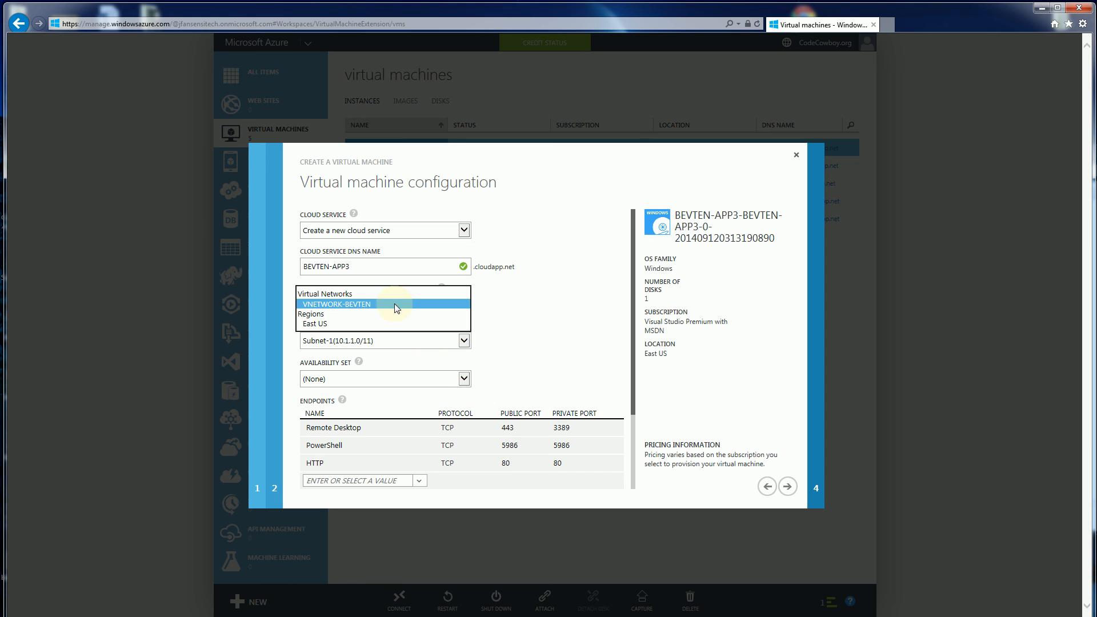
click(347, 307)
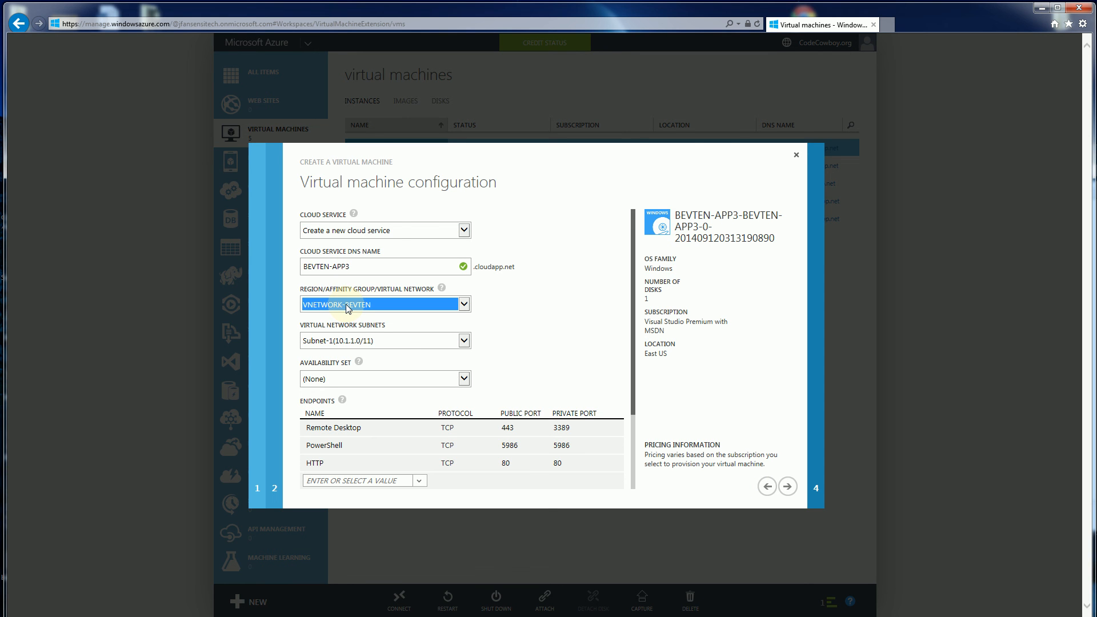
click(788, 487)
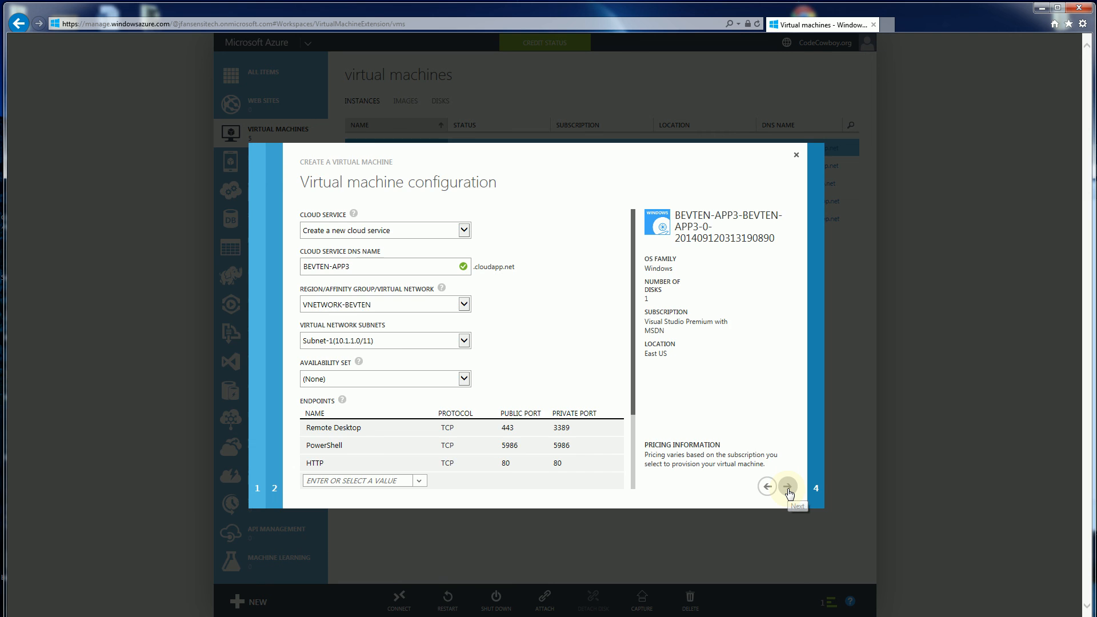
click(789, 487)
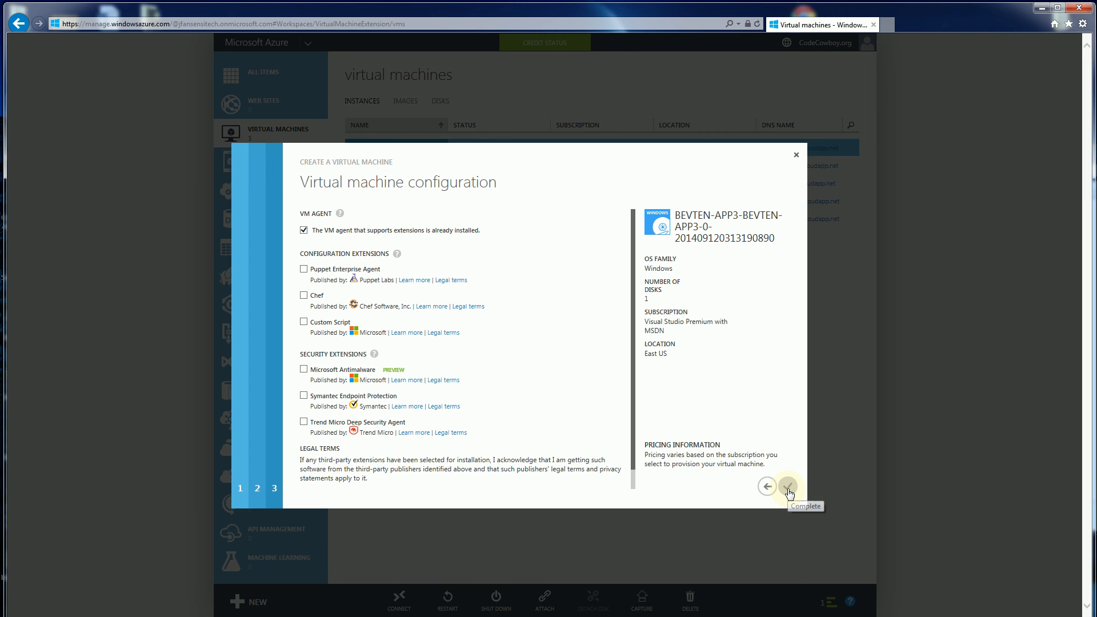